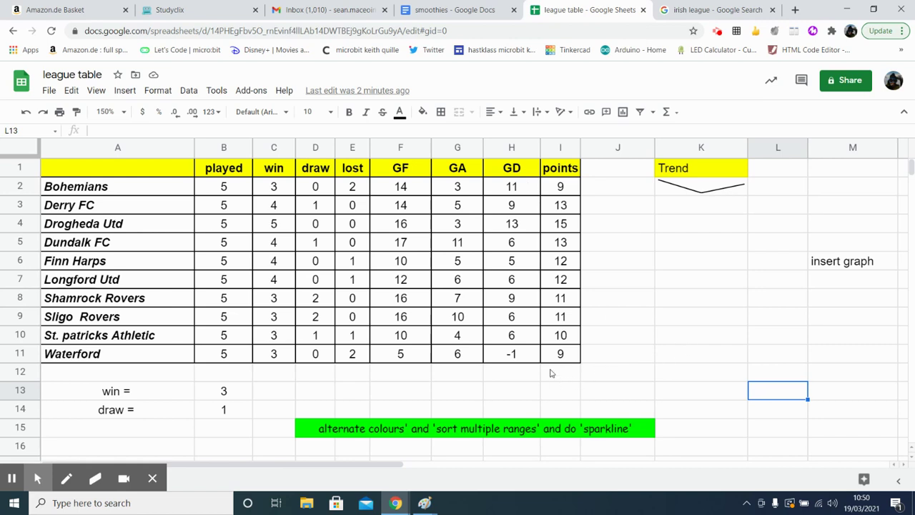
- Apply the green default alternating colour style with Header ticked to the A2:I11 league table
drag(551, 355, 115, 187)
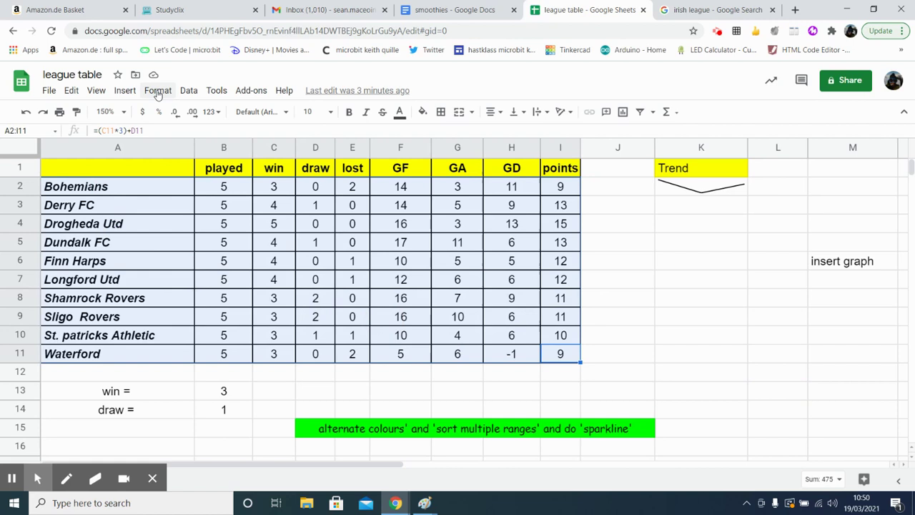
click(154, 91)
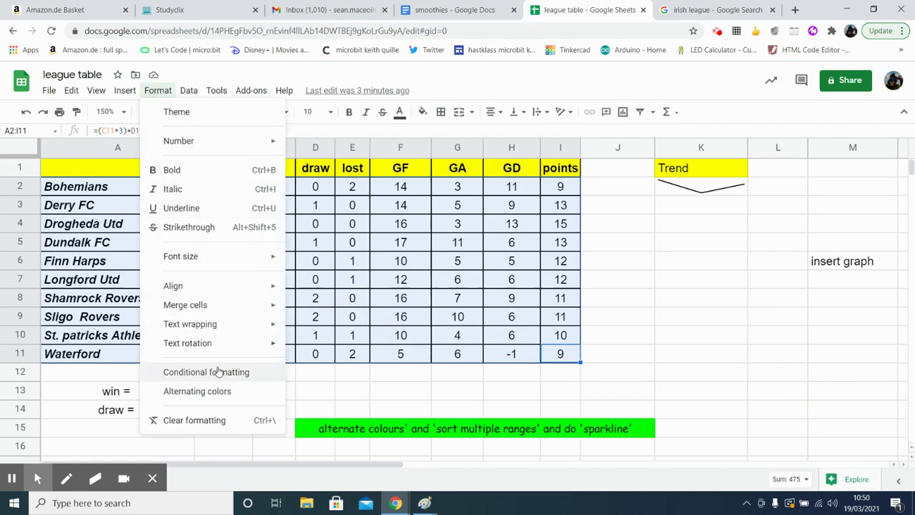
click(236, 393)
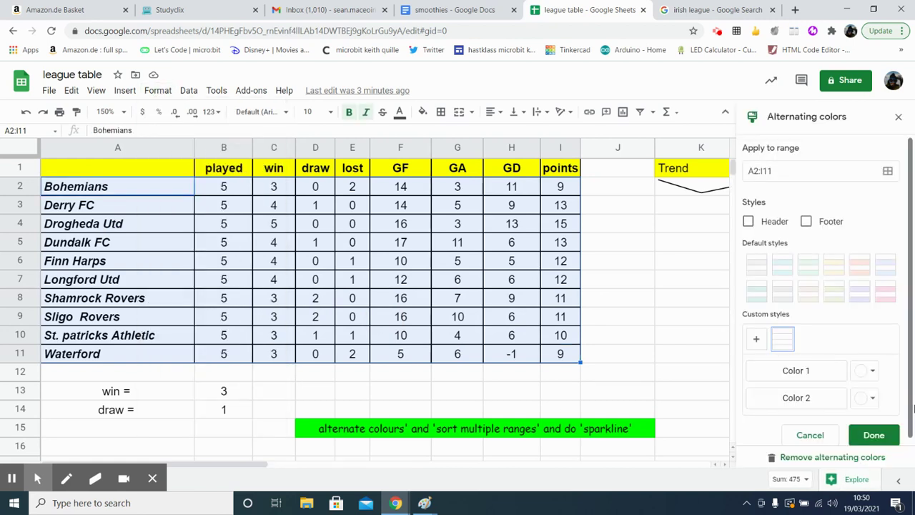
click(811, 270)
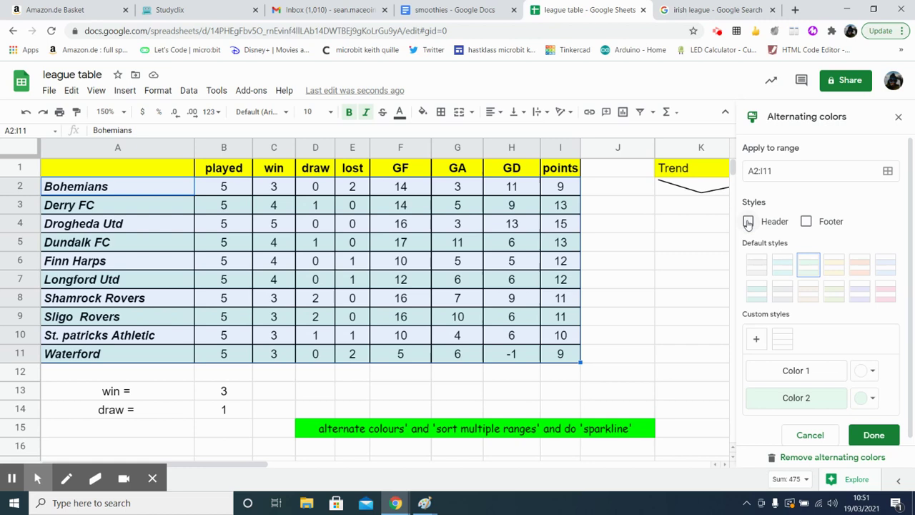
click(747, 222)
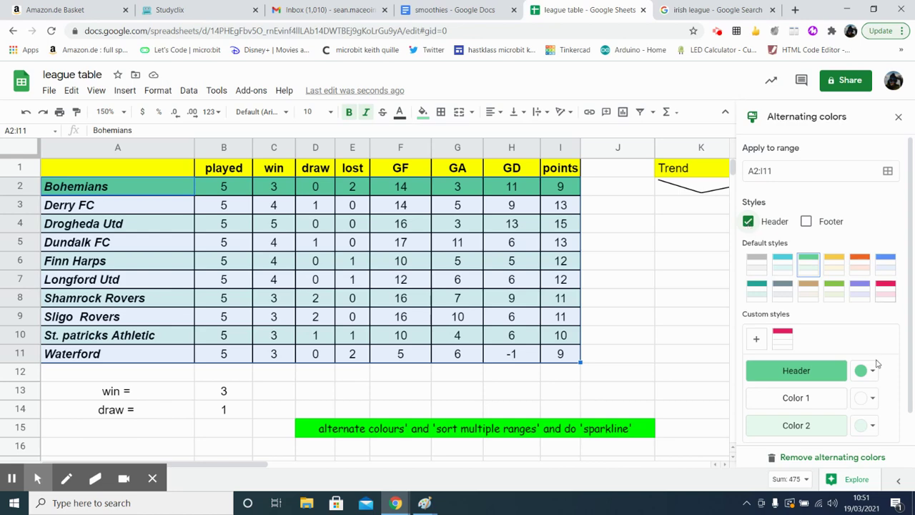
scroll(871, 414, down, 1)
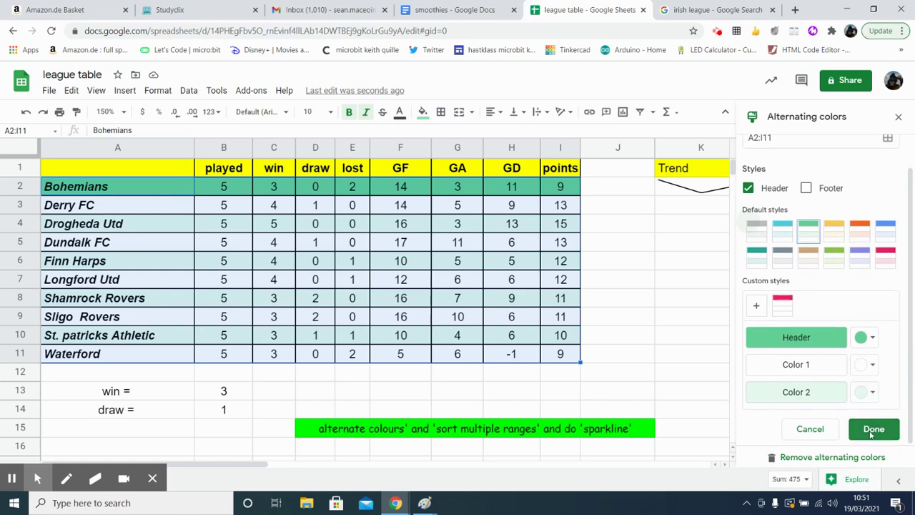
click(871, 431)
click(615, 340)
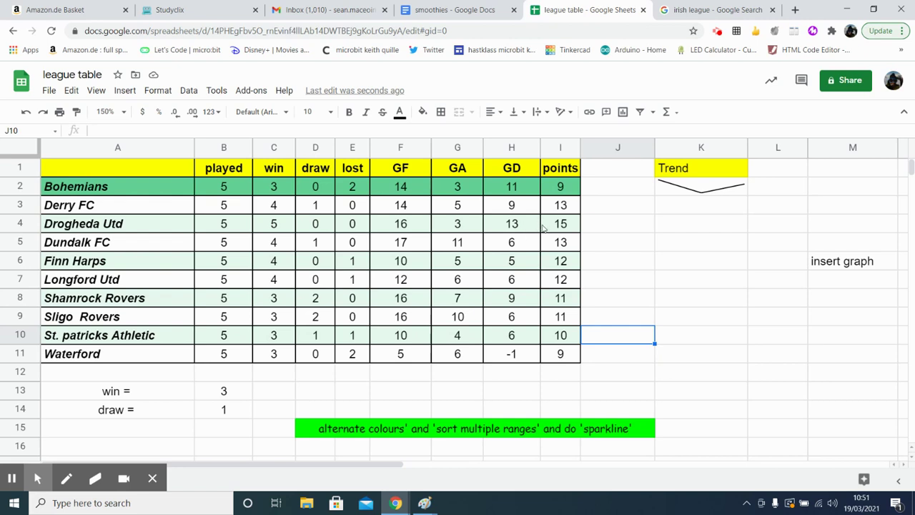
- Select the table range A2:I11 and bring up the Data menu's Sort range commands
drag(552, 357, 94, 193)
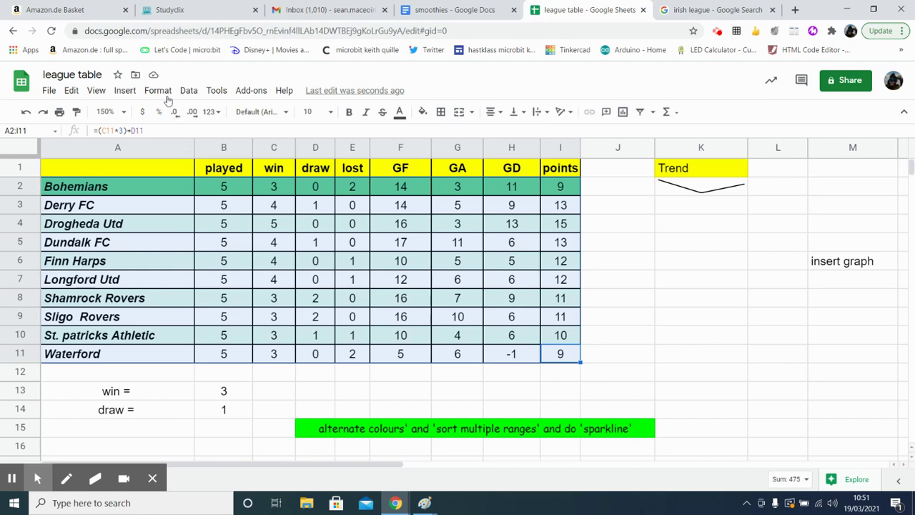
click(159, 91)
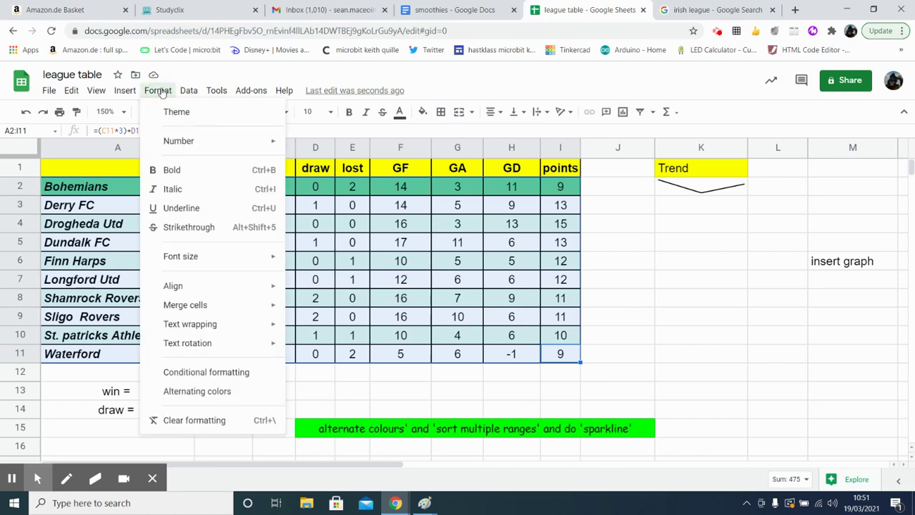
mouse_move(187, 93)
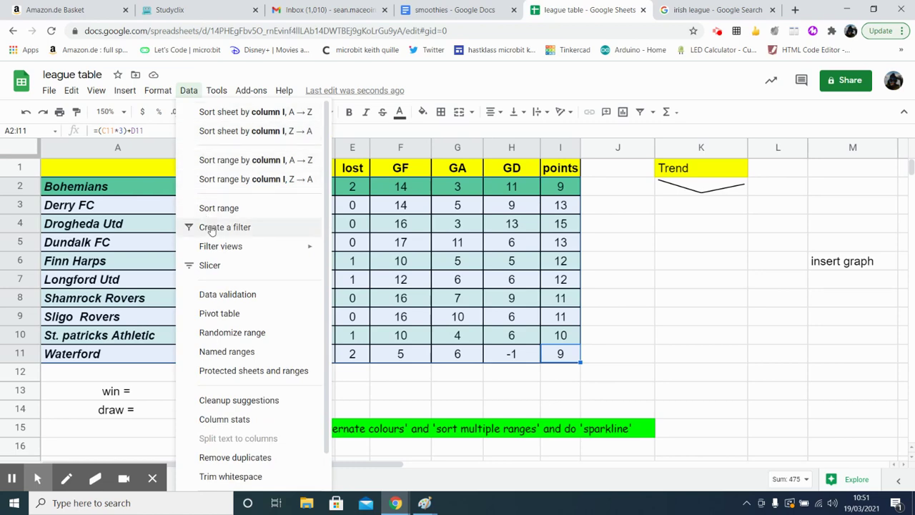
- In Sort range, sort by Column I (points) Z→A
click(263, 209)
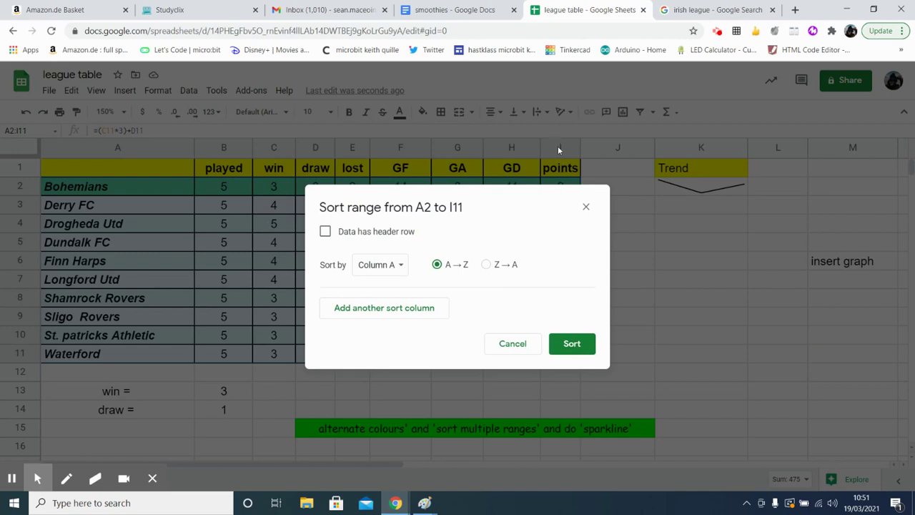
drag(546, 193, 463, 193)
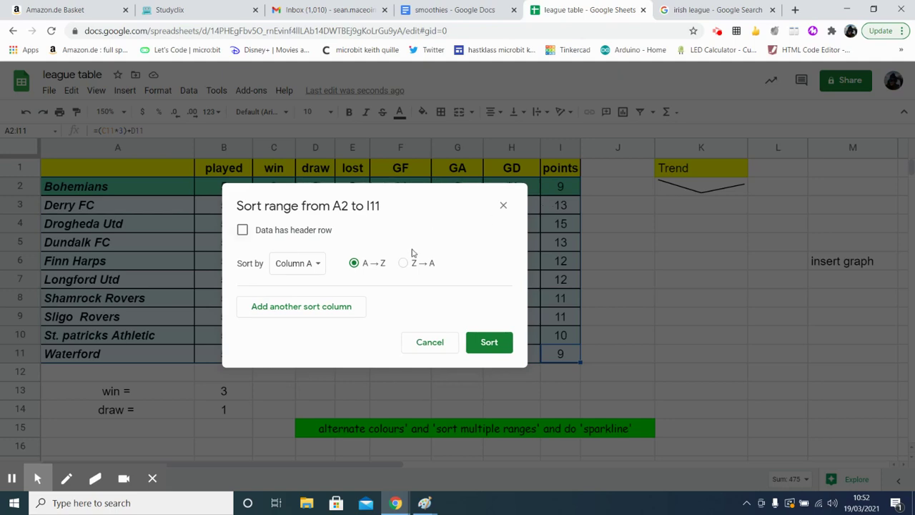
click(314, 263)
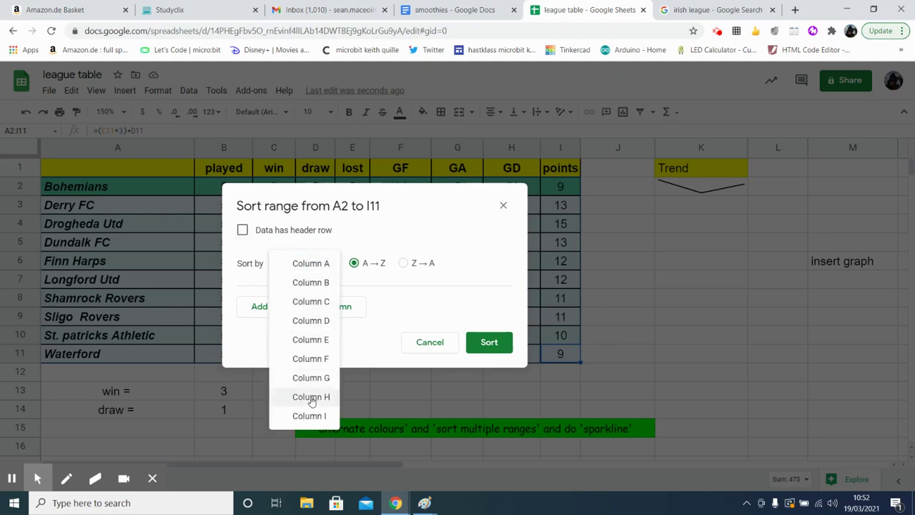
click(304, 415)
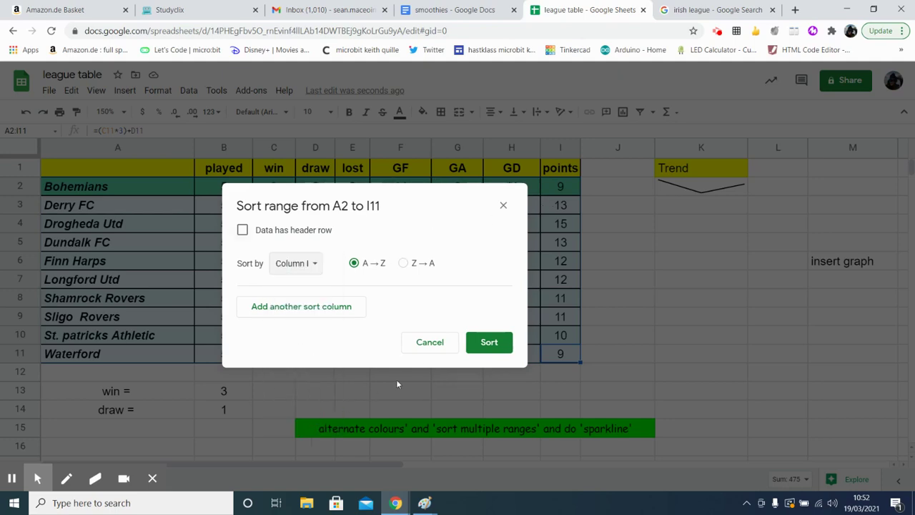
click(405, 263)
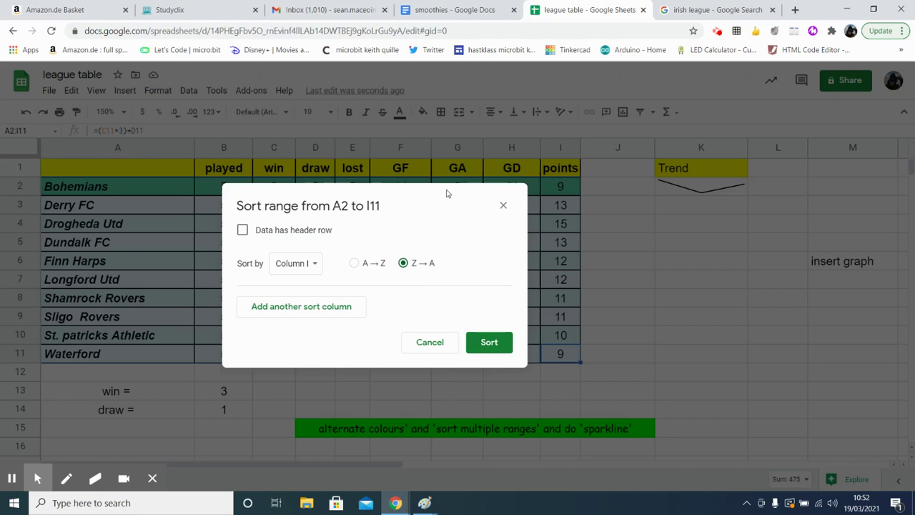
- Add a second sort by Column H (goal difference) Z→A and apply the sort
drag(447, 193, 394, 188)
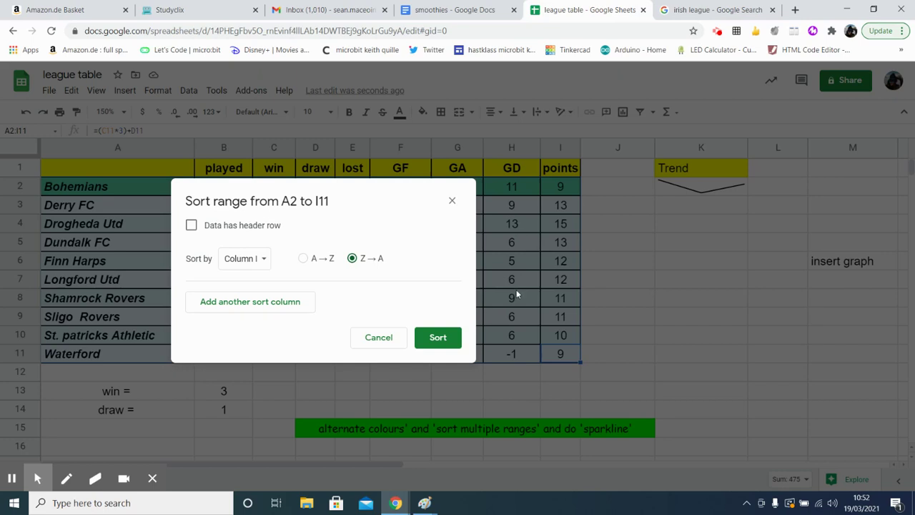
click(253, 306)
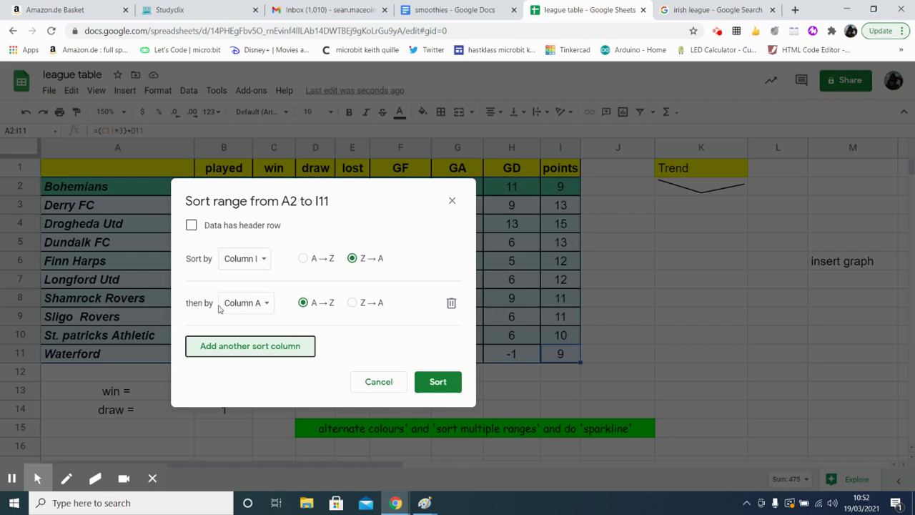
click(265, 308)
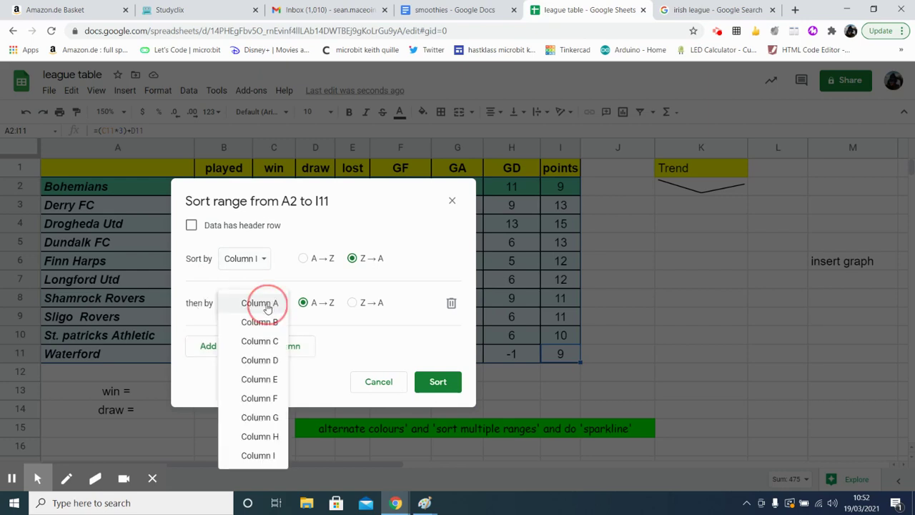
click(263, 436)
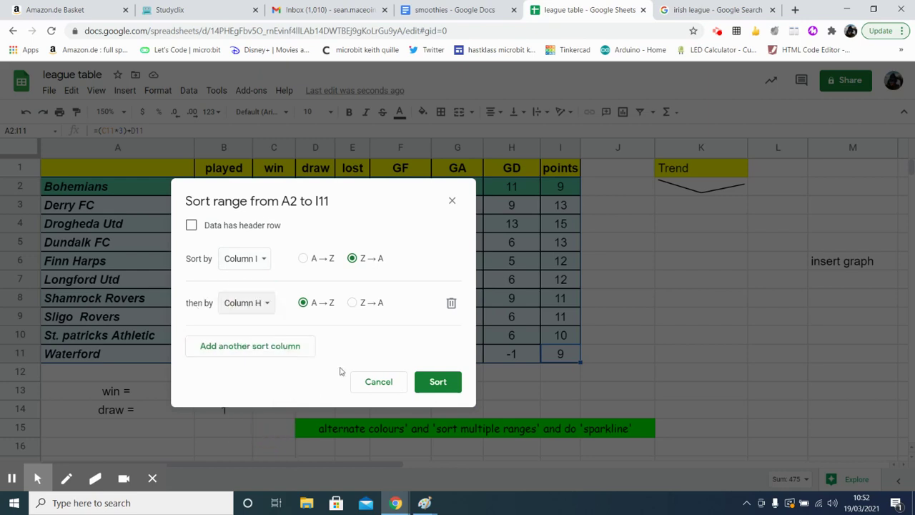
click(357, 304)
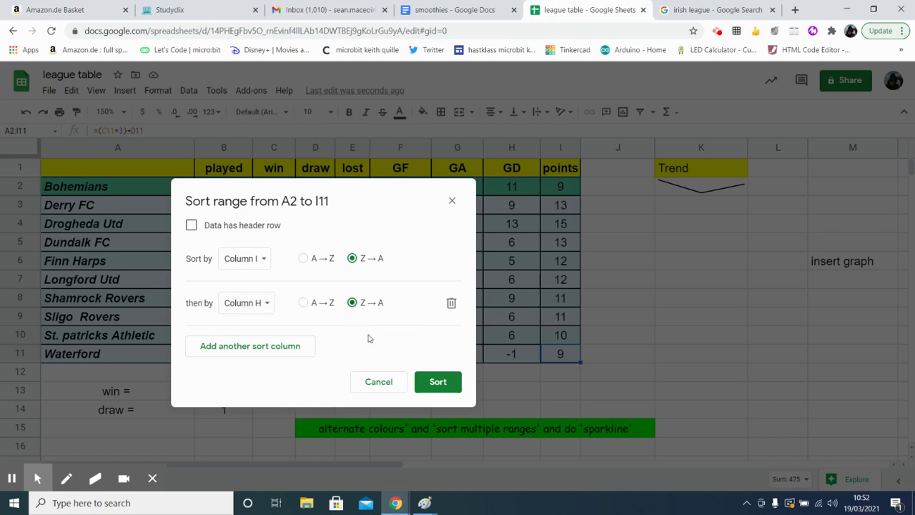
click(424, 386)
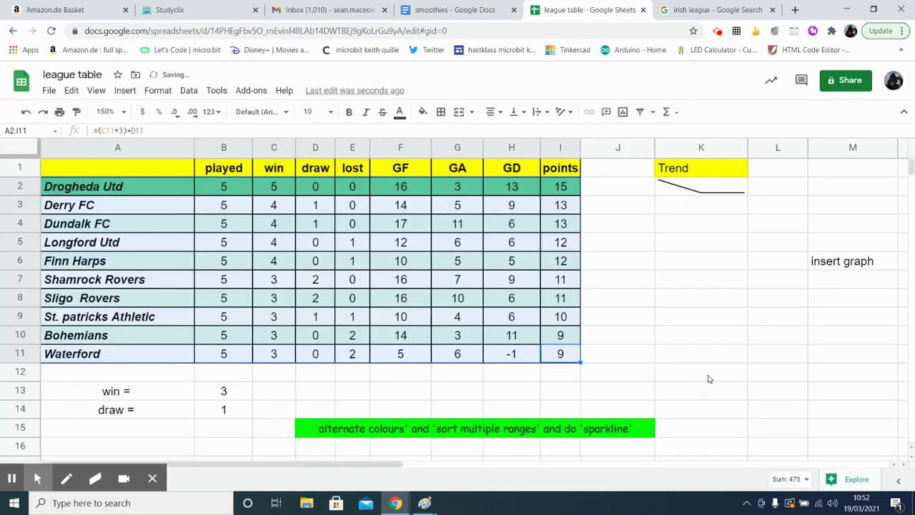
click(708, 375)
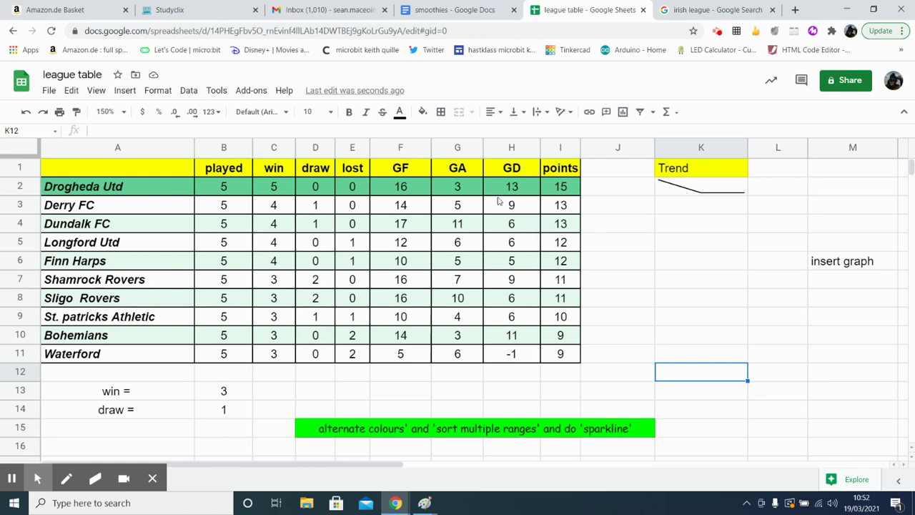
click(498, 189)
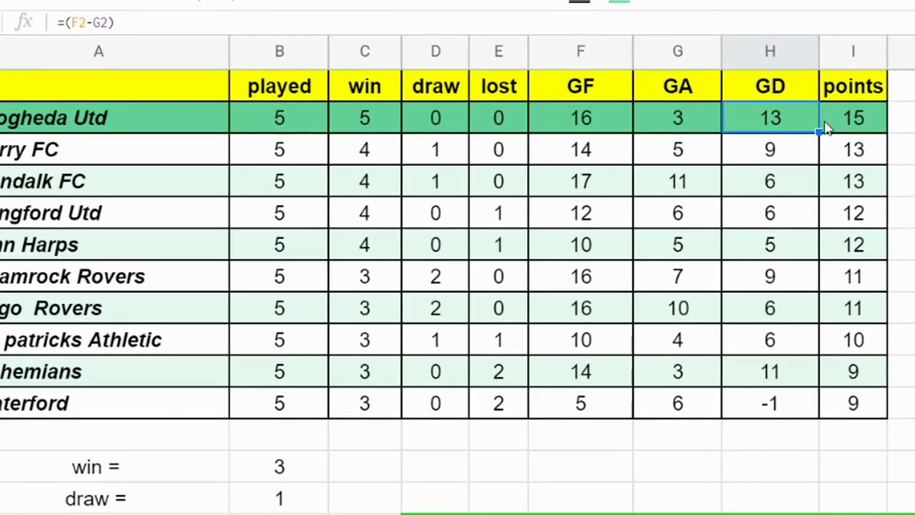
click(832, 125)
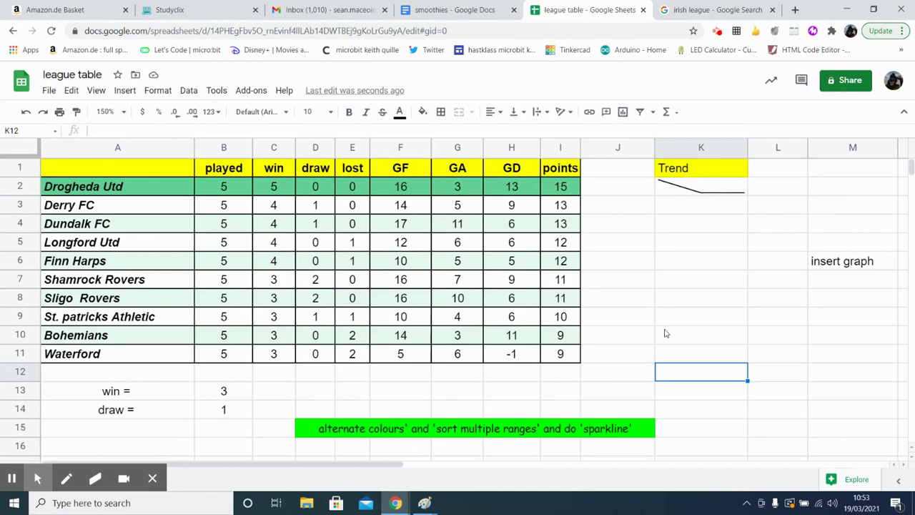
- Replace K2's old sparkline with =SPARKLINE(C2:E2), inserted via Insert > Function > SPARKLINE
click(672, 194)
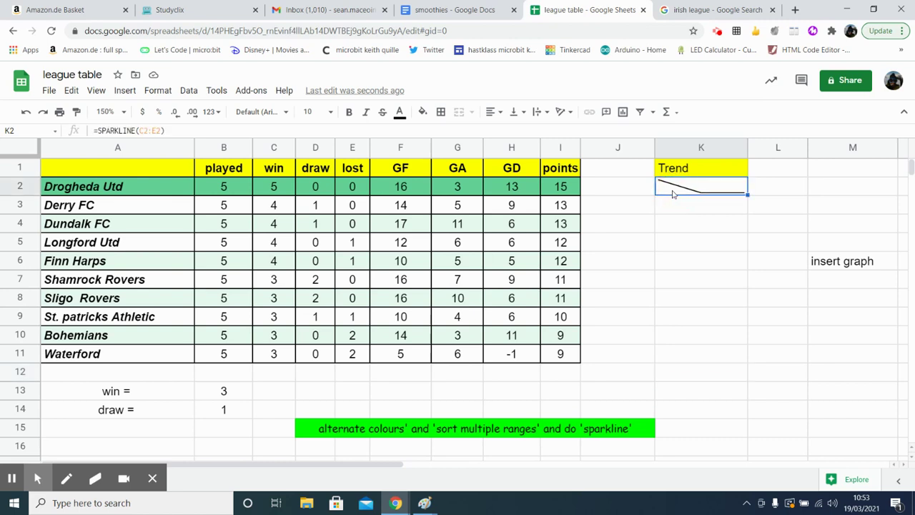
key(Delete)
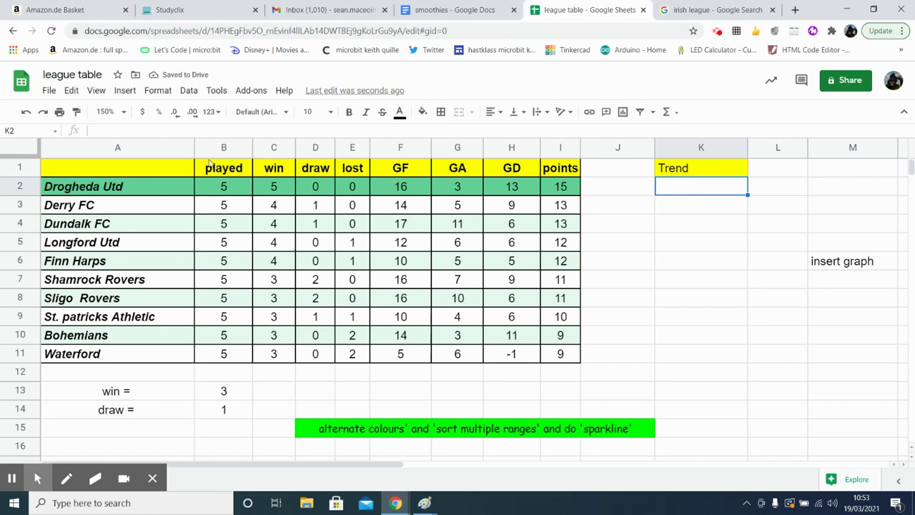
click(125, 92)
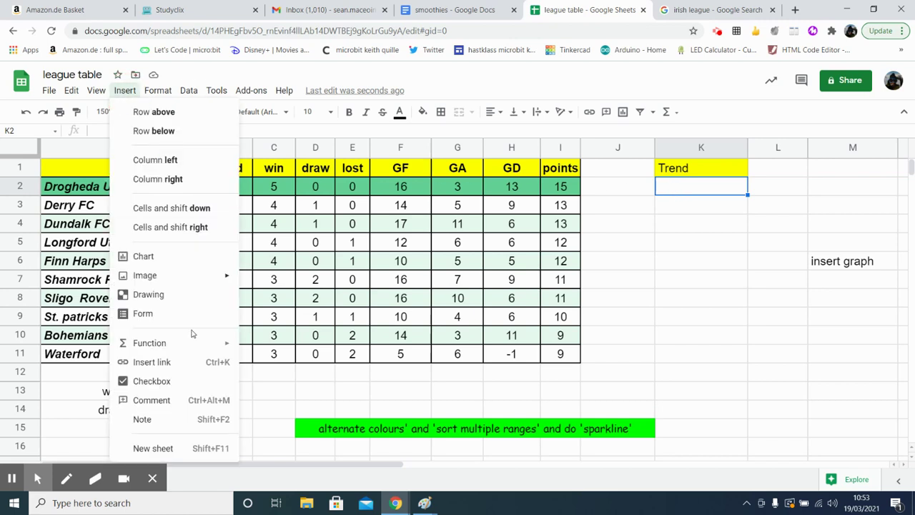
mouse_move(194, 350)
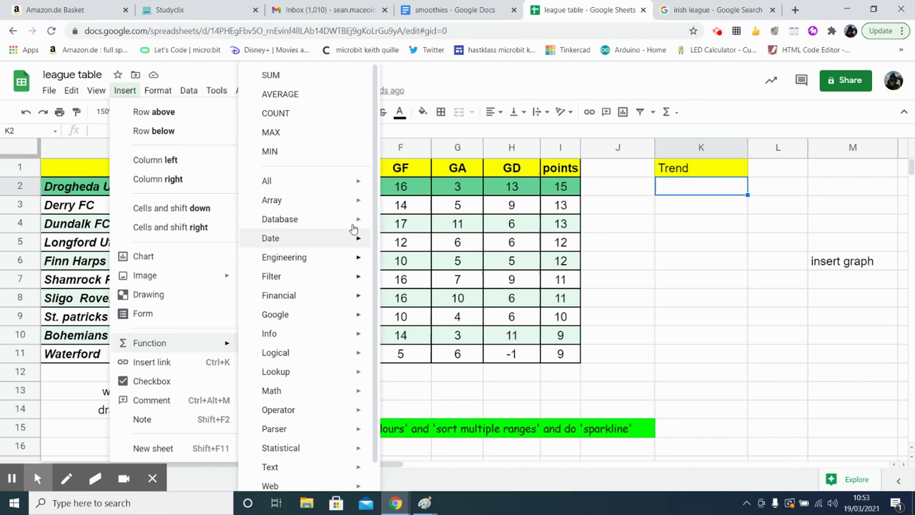
mouse_move(350, 183)
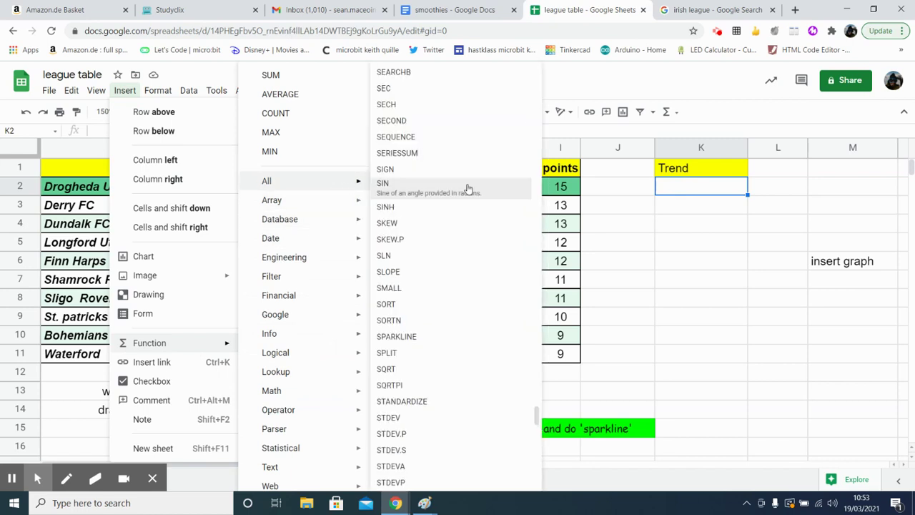
click(421, 341)
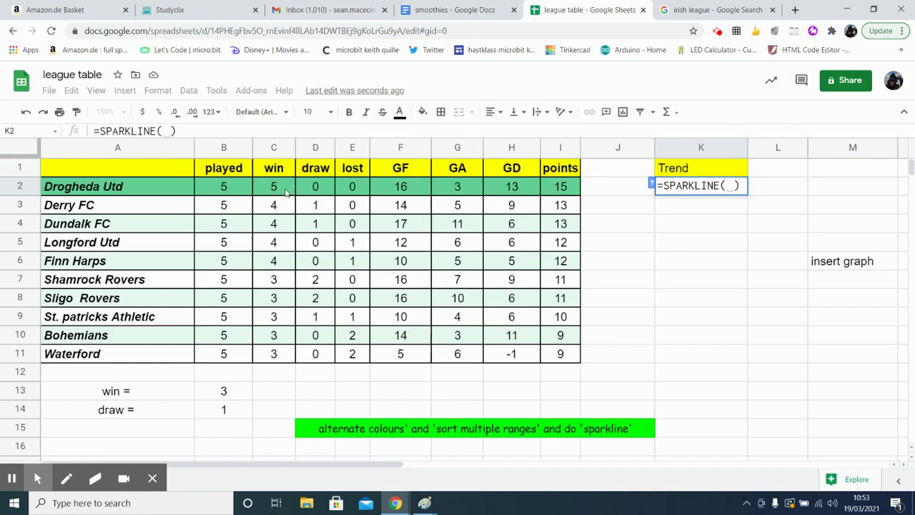
drag(286, 192, 352, 192)
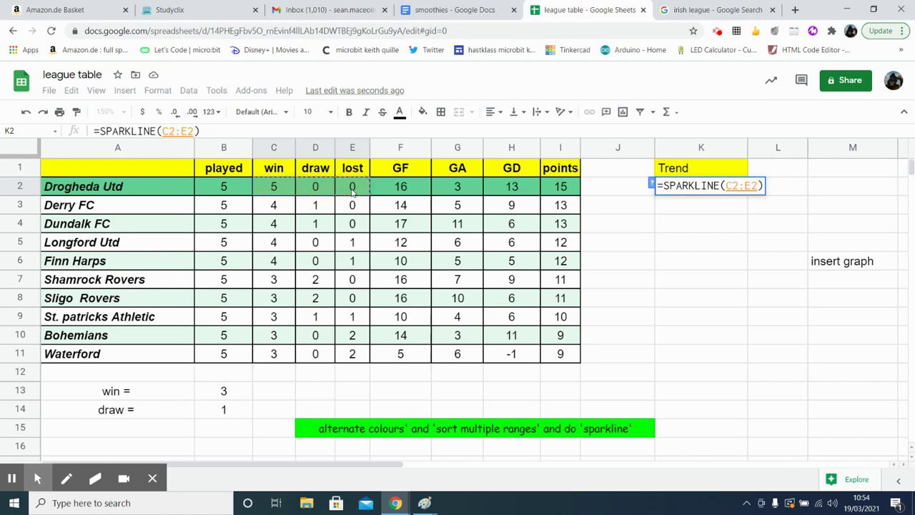
key(Return)
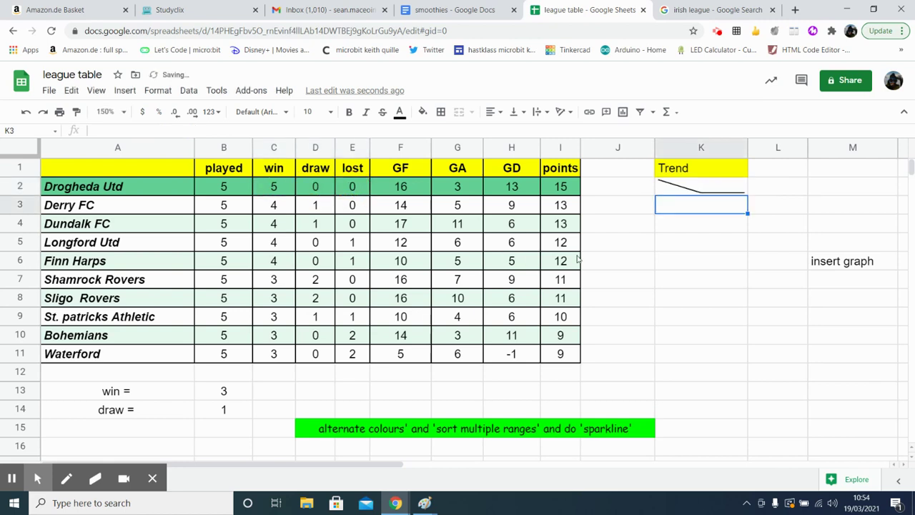
- Copy K2's SPARKLINE formula down through K11 so every team has its own sparkline
click(662, 188)
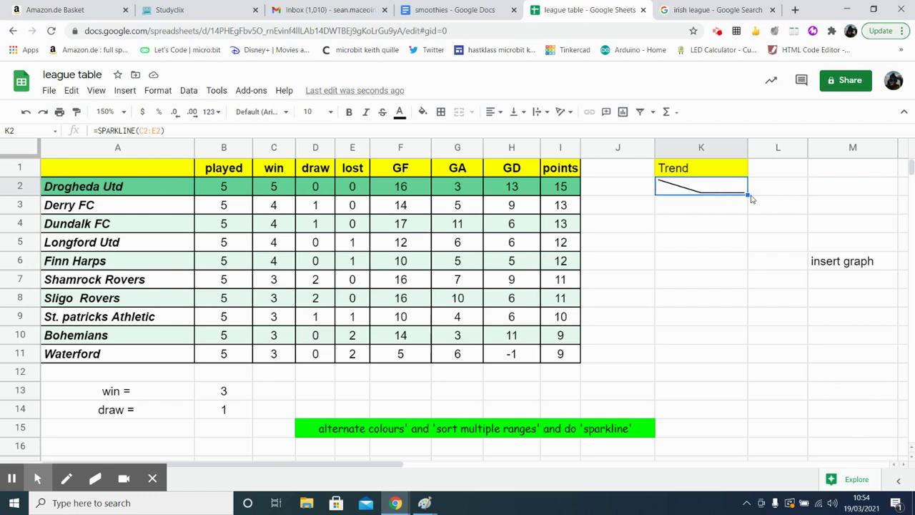
drag(747, 194, 746, 360)
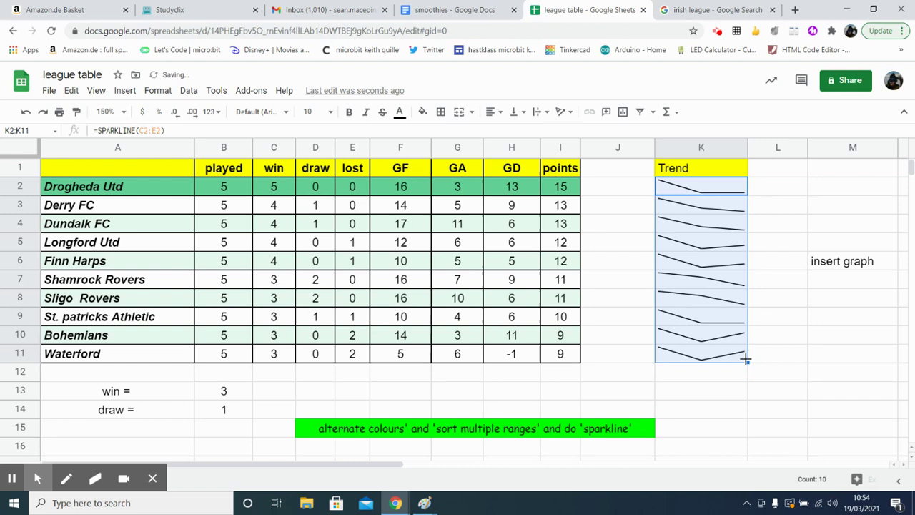
click(788, 361)
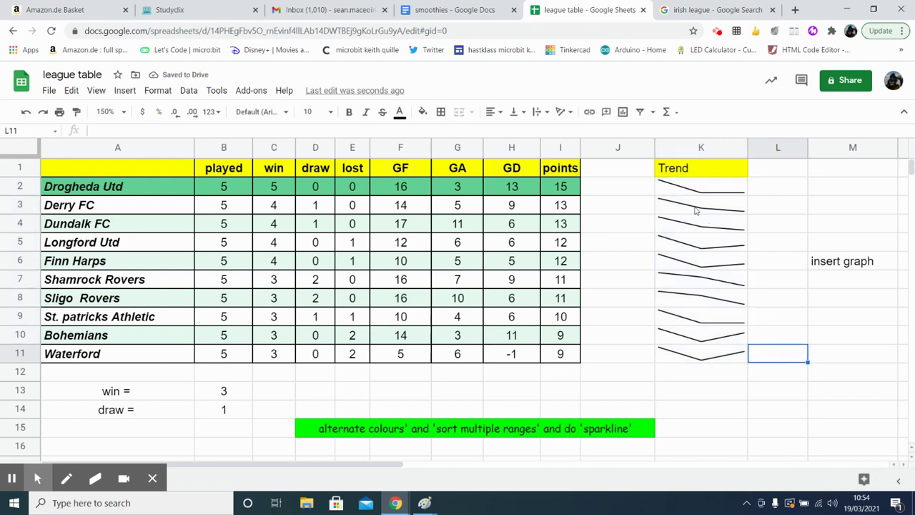